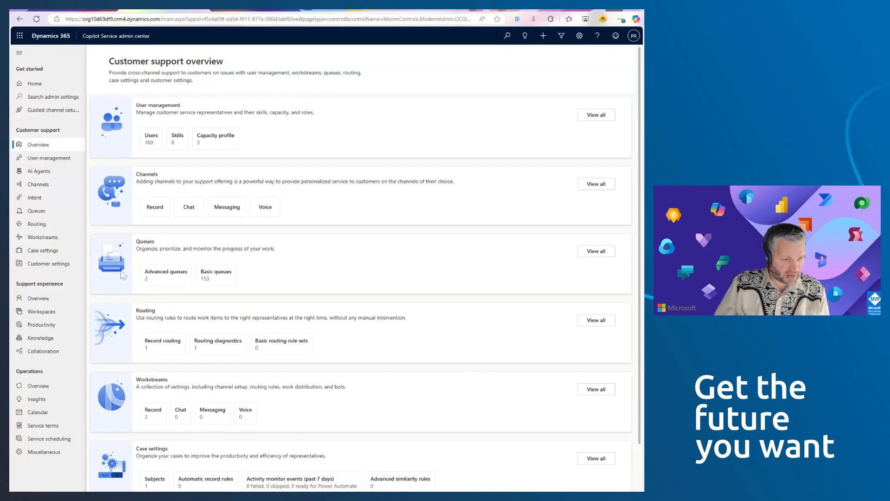
Start setting up a new voice channel and name it Voice.
click(50, 186)
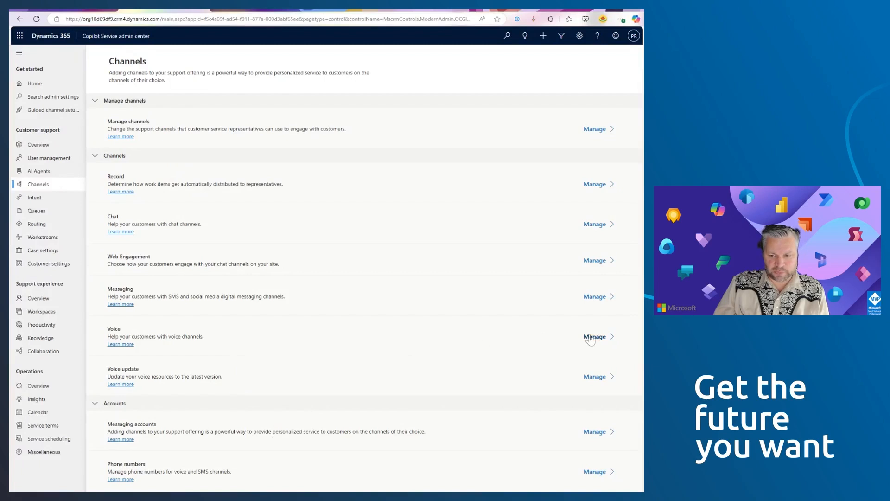
click(591, 338)
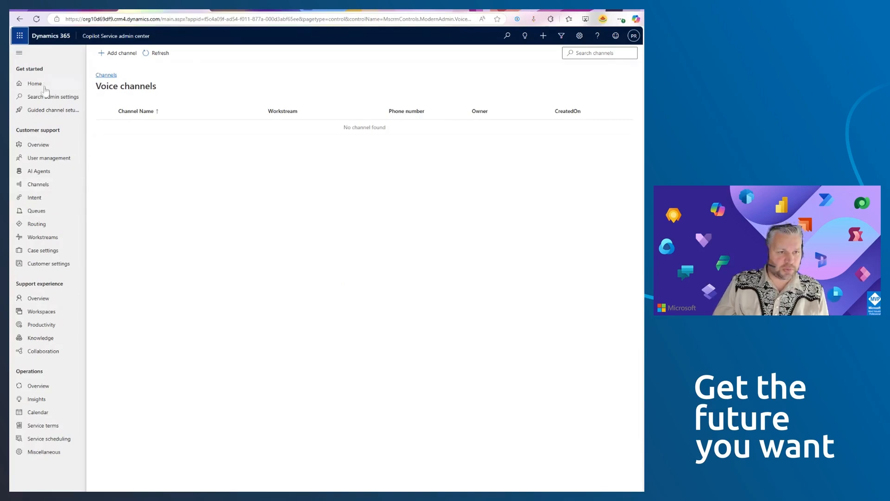
click(39, 186)
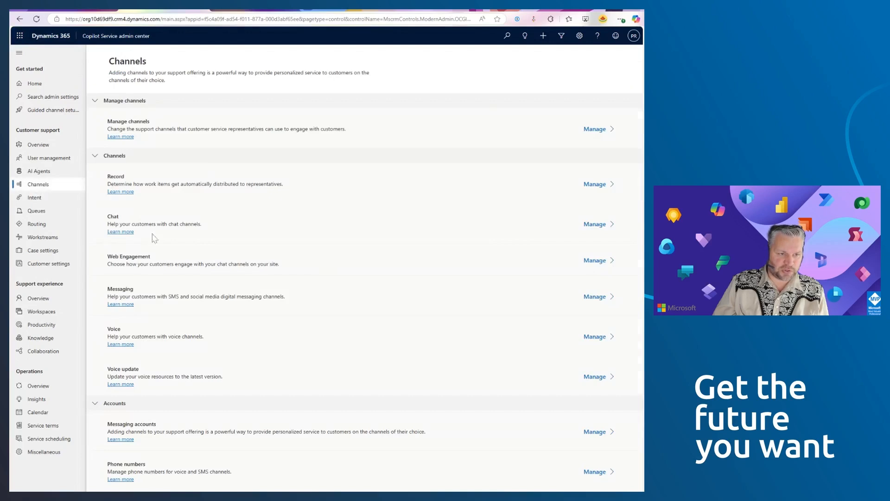
click(609, 339)
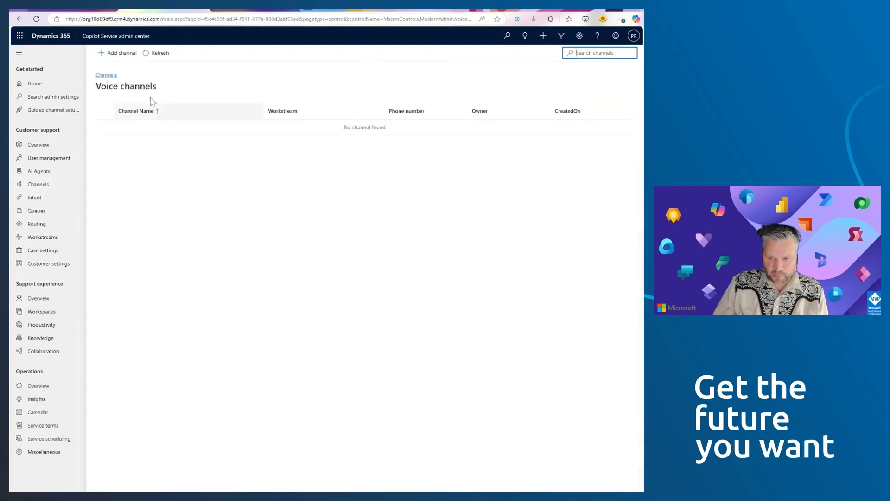
click(121, 53)
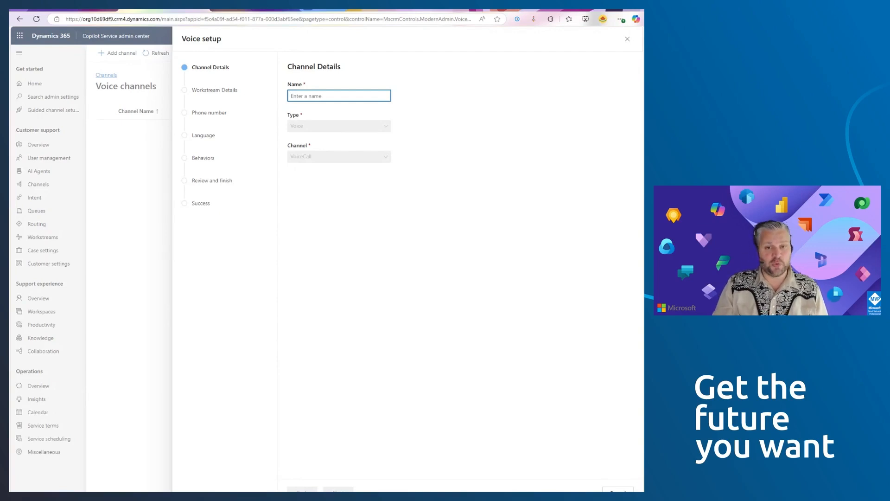
text(Voice)
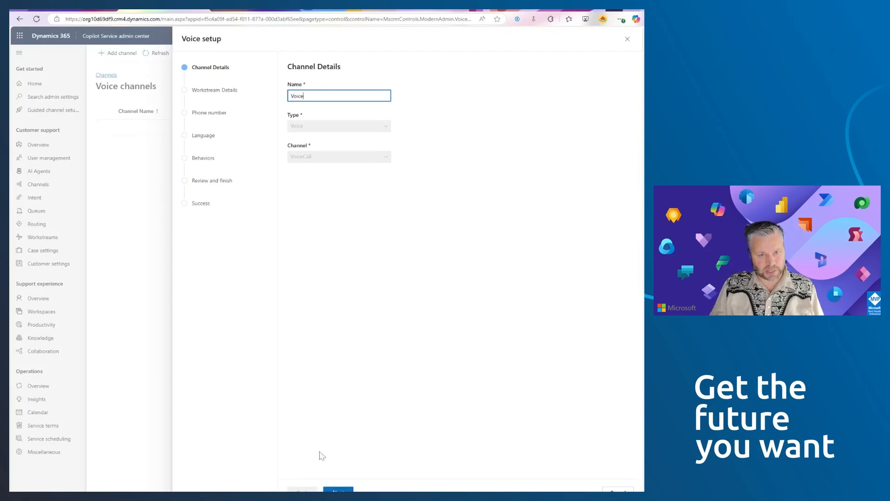
click(338, 489)
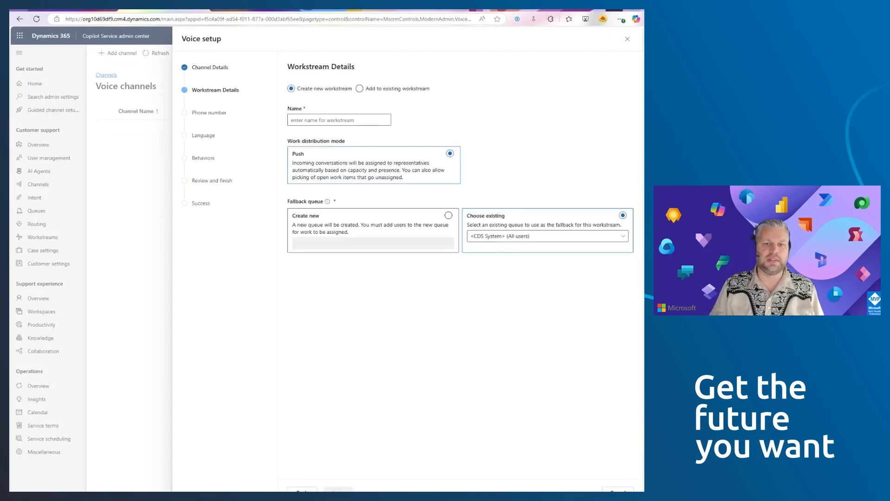
Create a new workstream named Voice WS for the channel and choose the first available United Kingdom phone number.
click(339, 119)
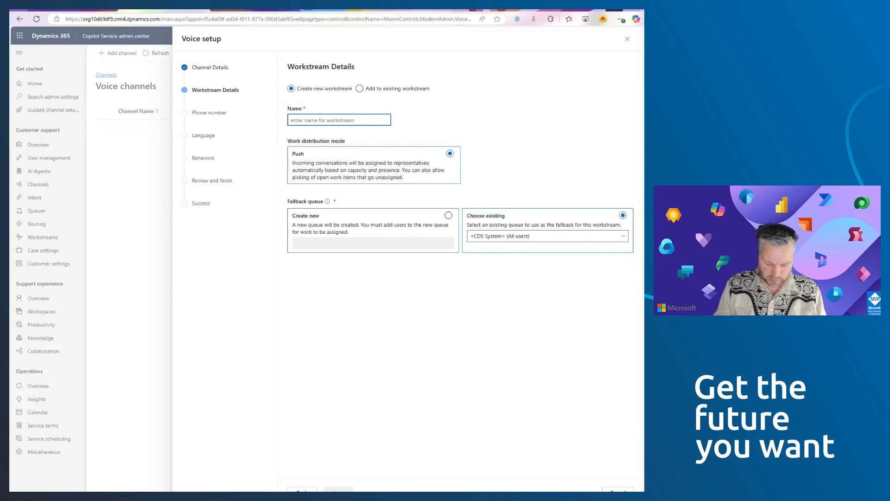
text(Voice)
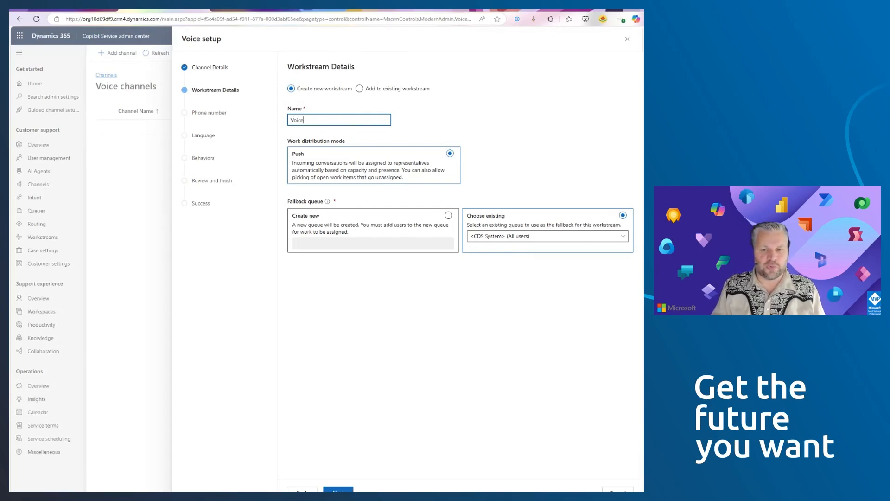
text( WS)
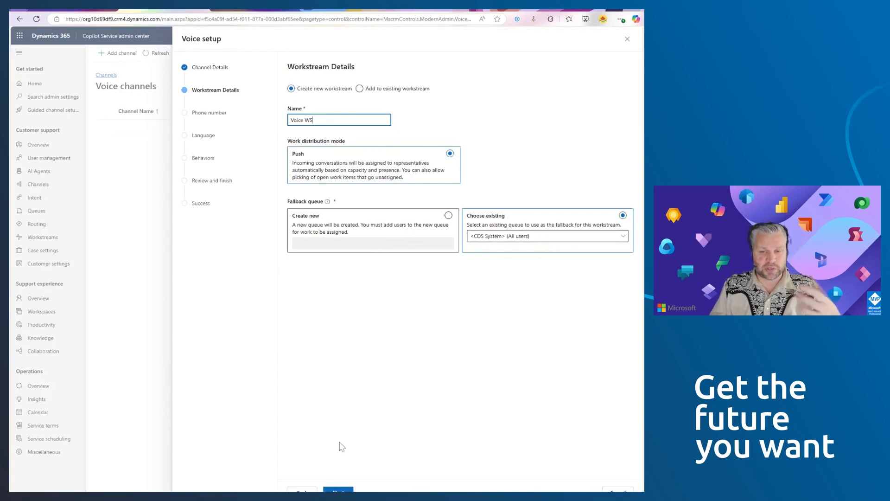
click(339, 489)
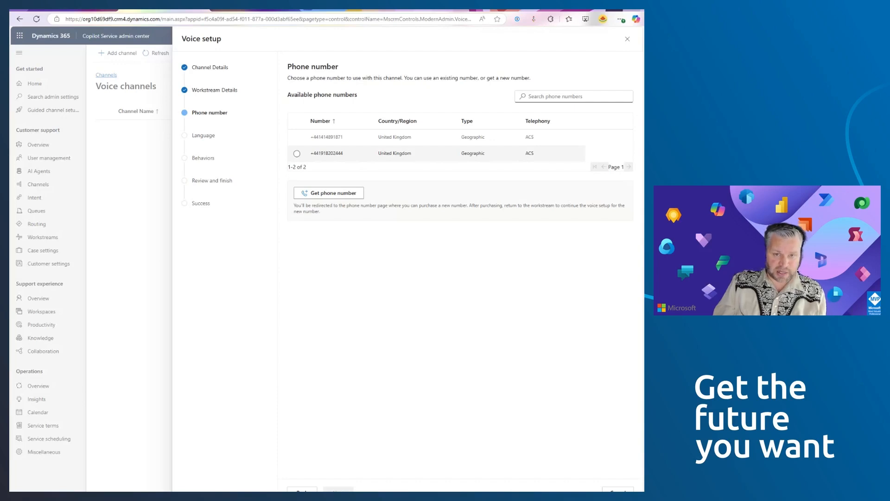
click(304, 144)
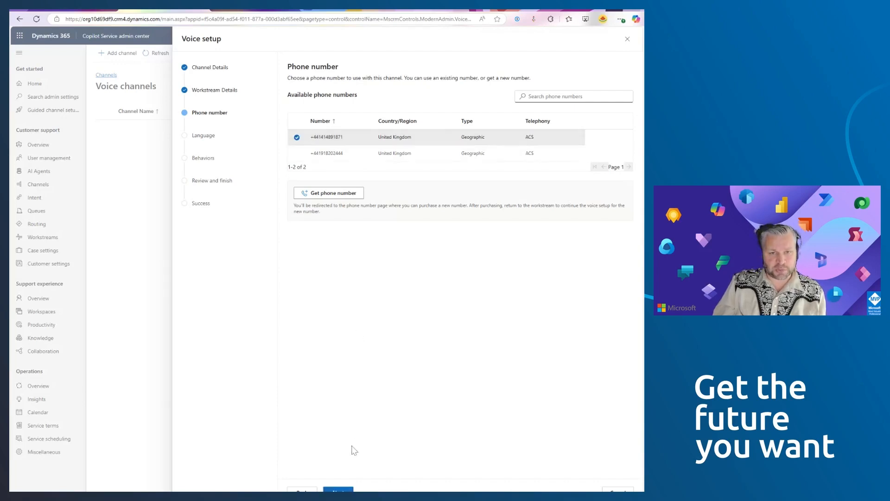
click(339, 490)
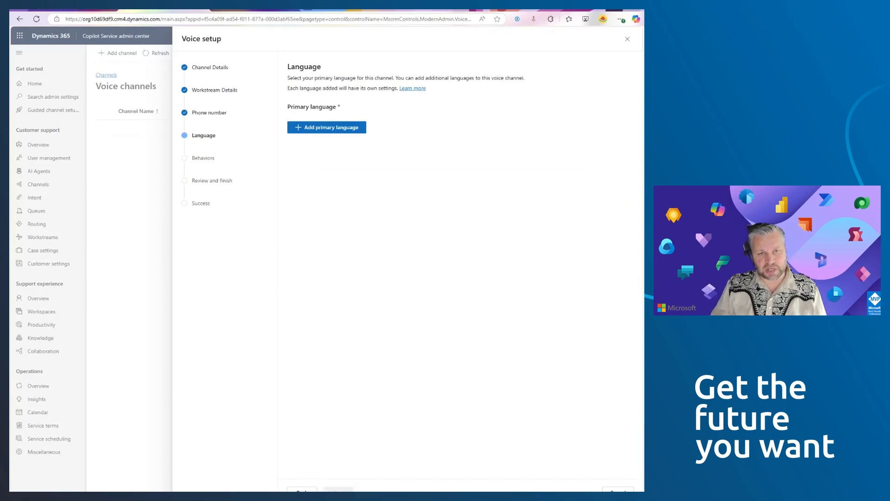
Add English - United States as the channel's primary language, with Transform as the hold music.
click(349, 132)
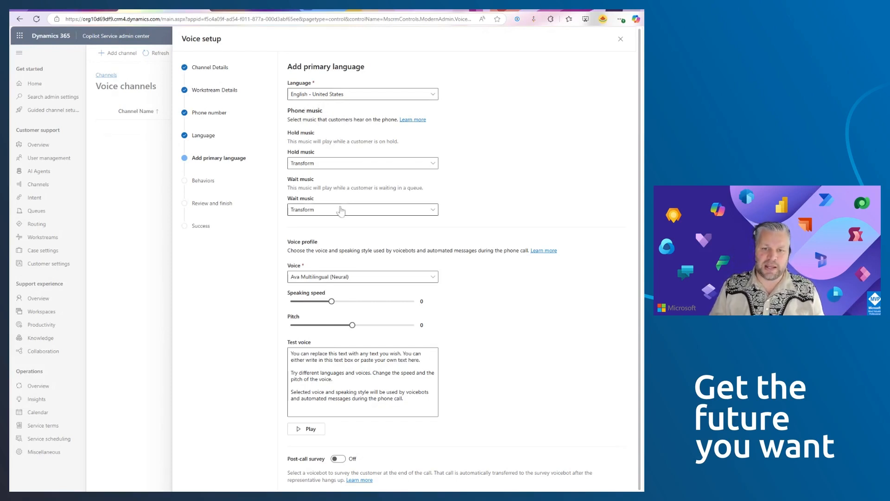
click(322, 164)
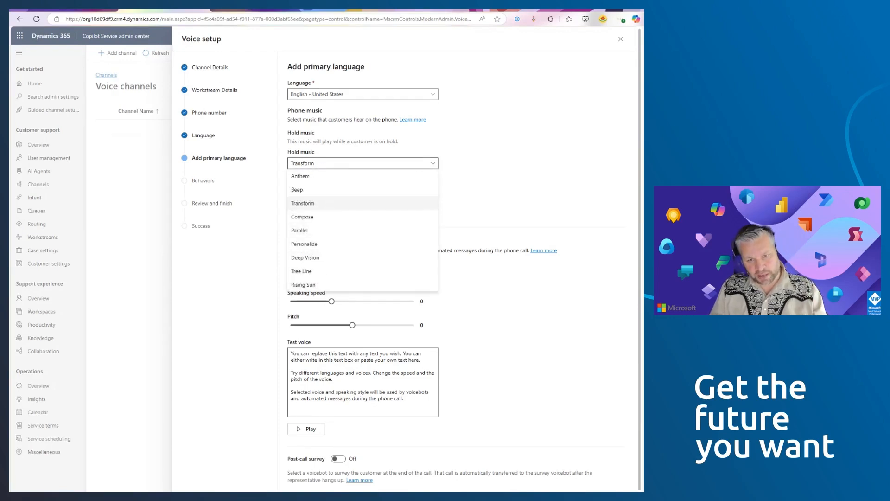
click(344, 204)
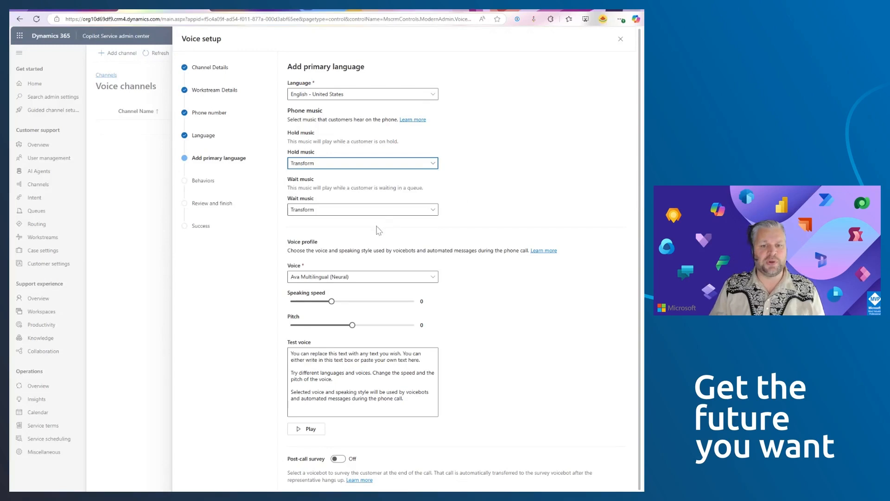
scroll(325, 246, down, 1)
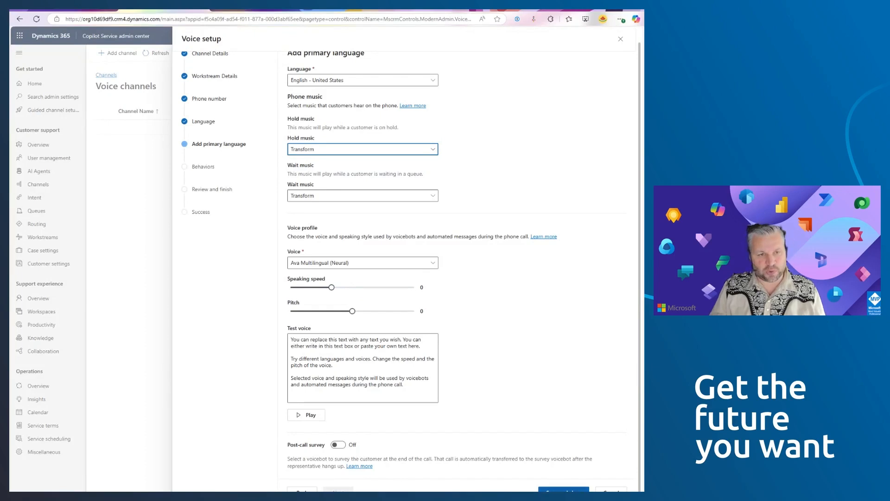
click(556, 489)
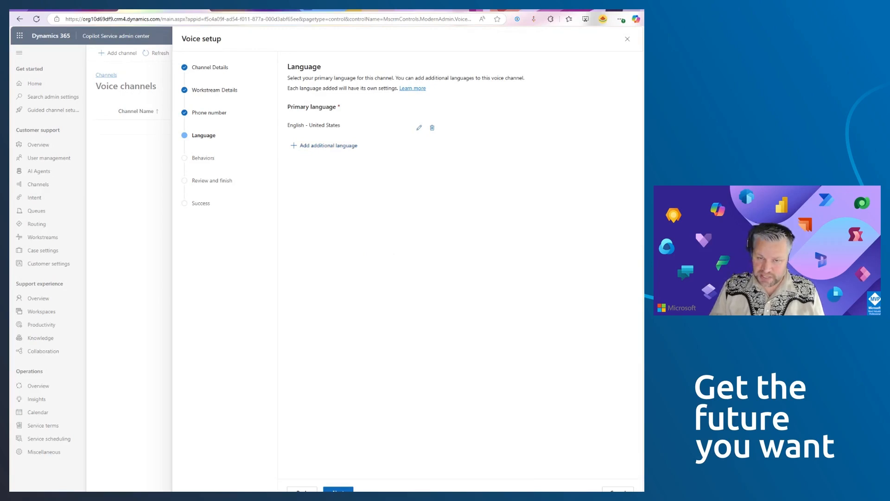
drag(304, 88, 389, 88)
click(394, 188)
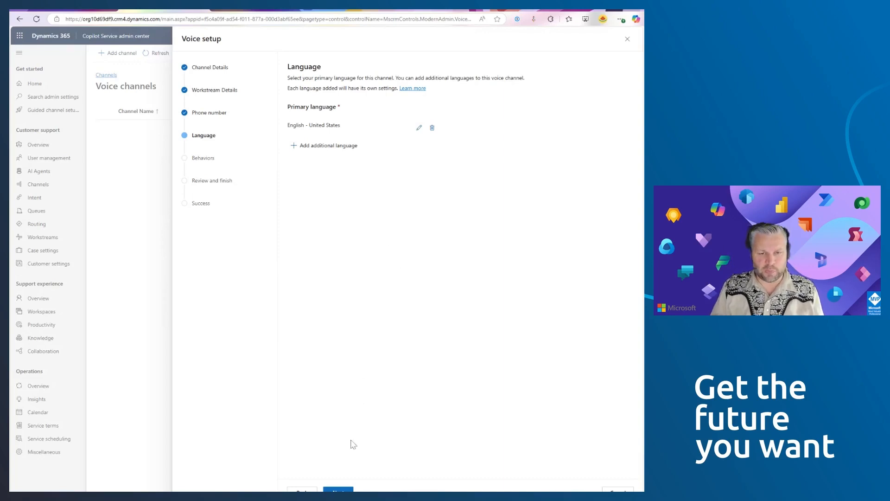
click(338, 490)
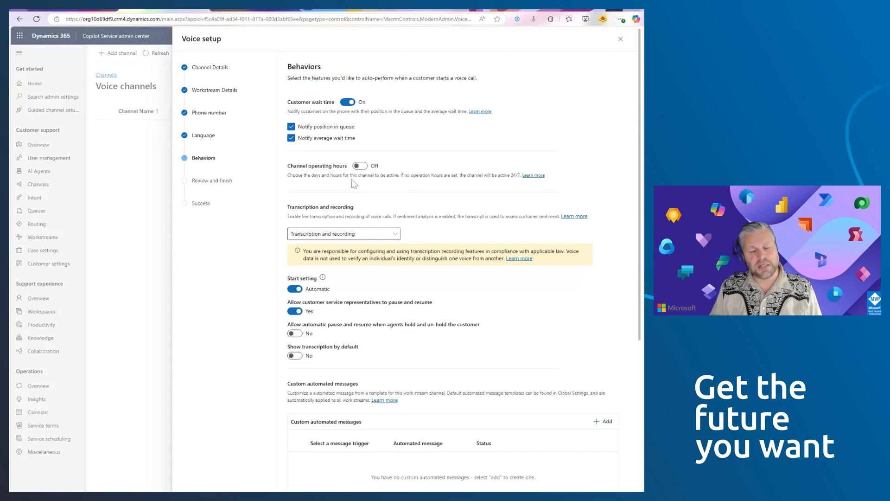
Review the available transcription and recording options and the compliance notice for the voice channel.
scroll(355, 183, down, 1)
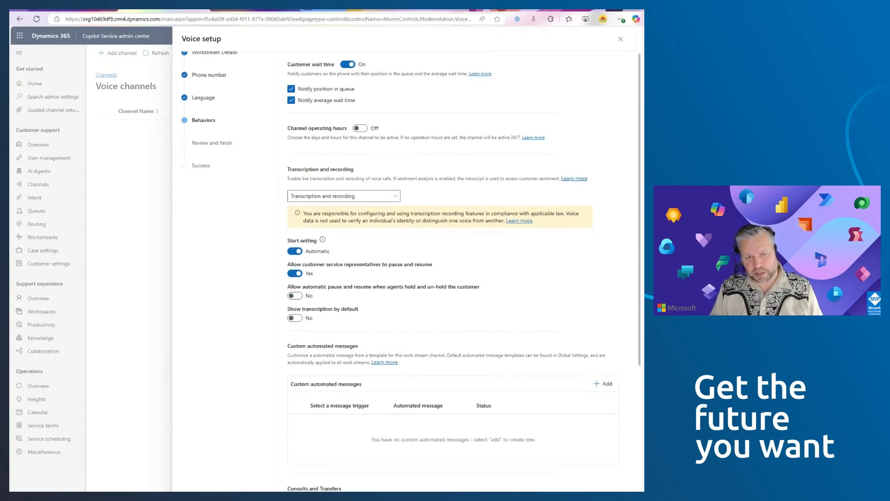
click(357, 201)
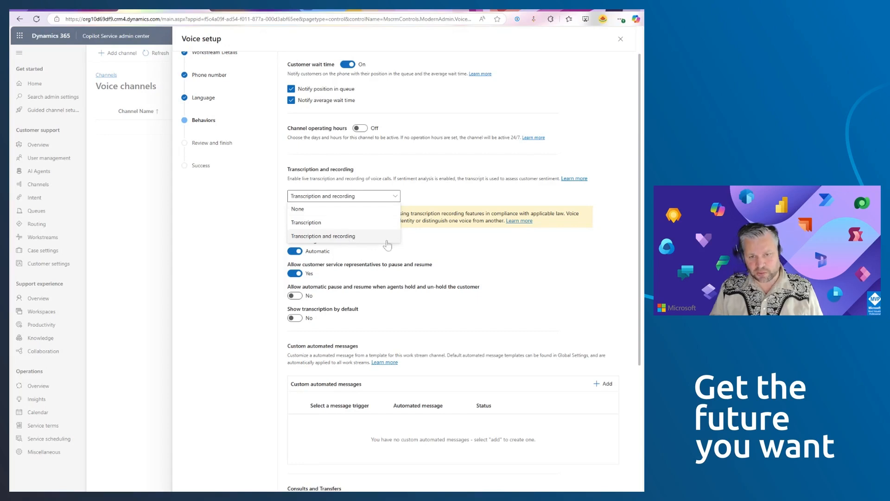
click(447, 245)
scroll(377, 234, down, 1)
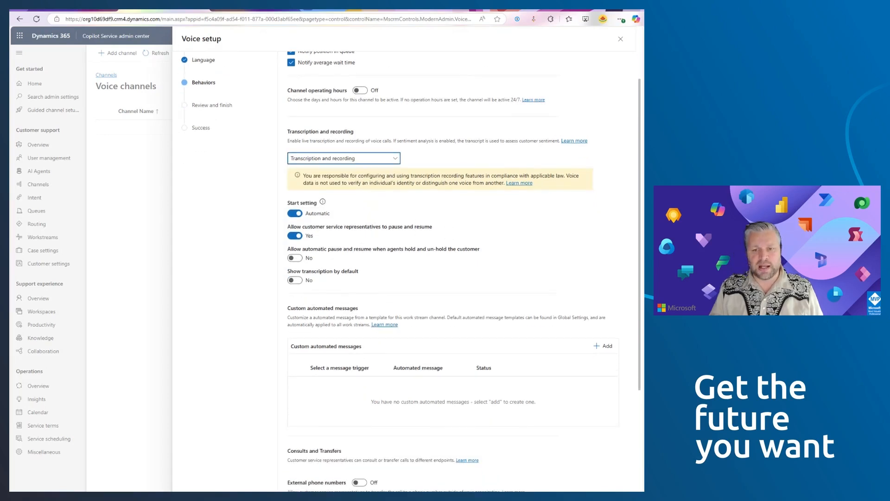
drag(360, 176, 435, 183)
click(457, 204)
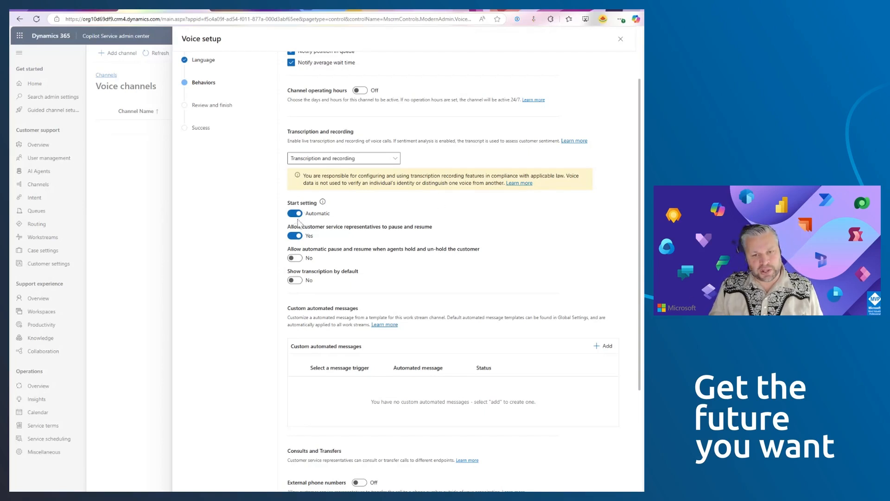
Allow automatic pause and resume when agents hold and un-hold the customer, and show transcription by default.
scroll(299, 222, down, 1)
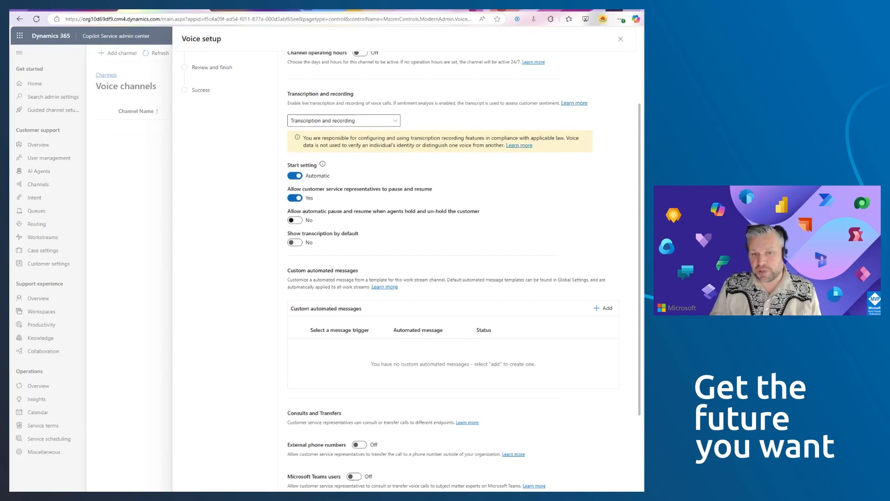
click(296, 220)
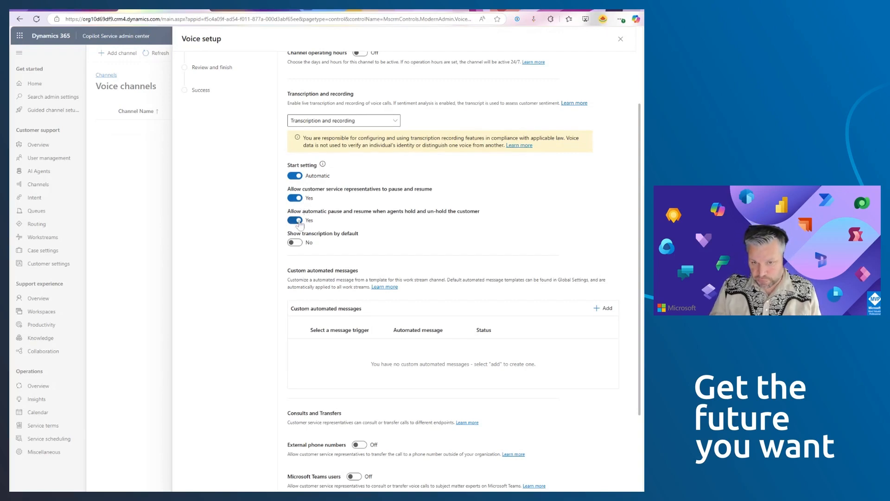
click(295, 243)
scroll(407, 241, down, 1)
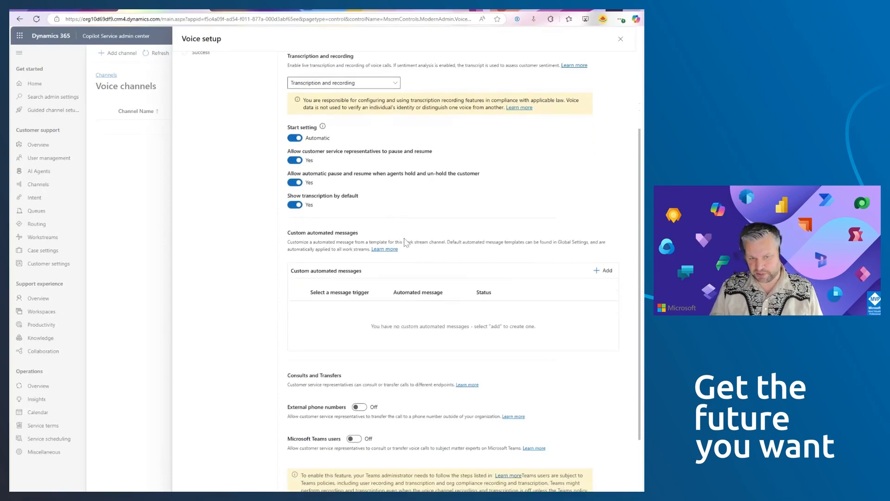
Enable consults and transfers to external phone numbers and Microsoft Teams users, and finish creating the voice channel.
scroll(397, 237, down, 1)
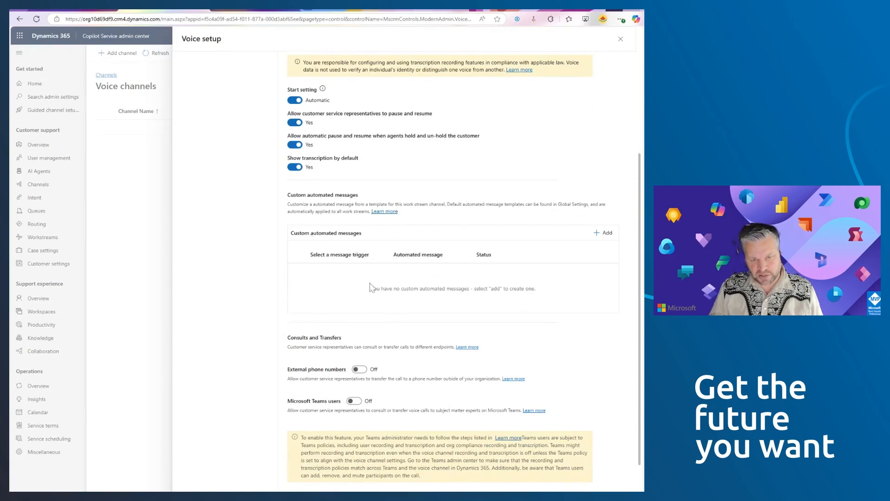
scroll(381, 290, down, 2)
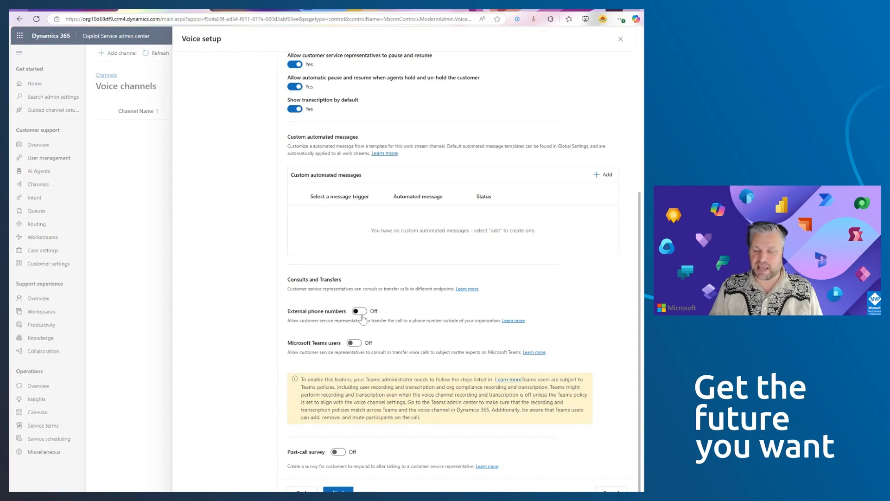
click(359, 311)
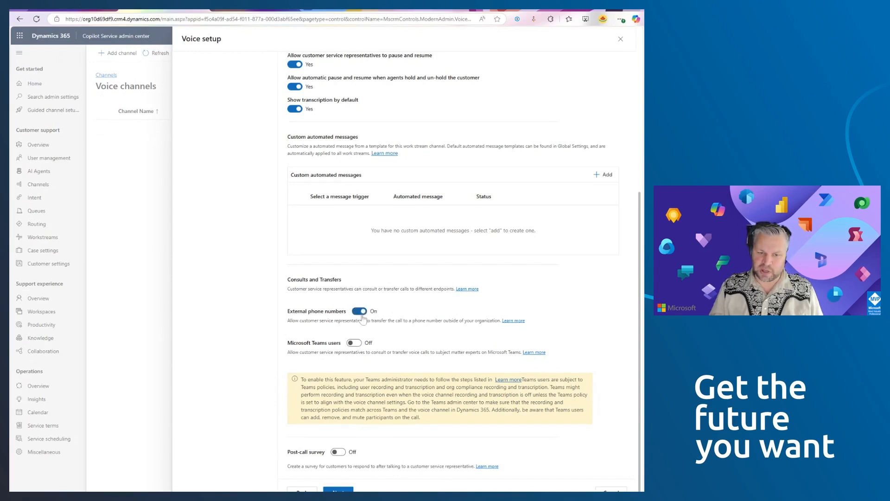
click(356, 344)
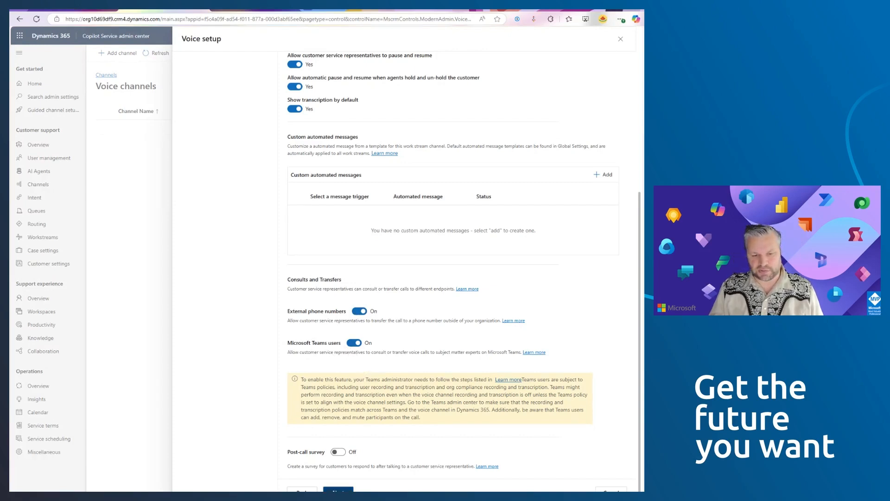
click(338, 489)
click(352, 489)
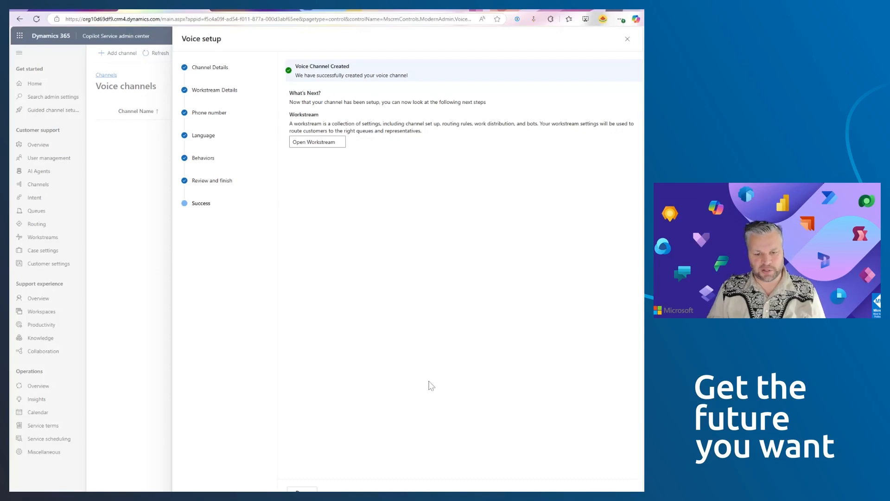
Open the new channel's workstream and read the notice about Omnichannel configuration changes.
click(323, 146)
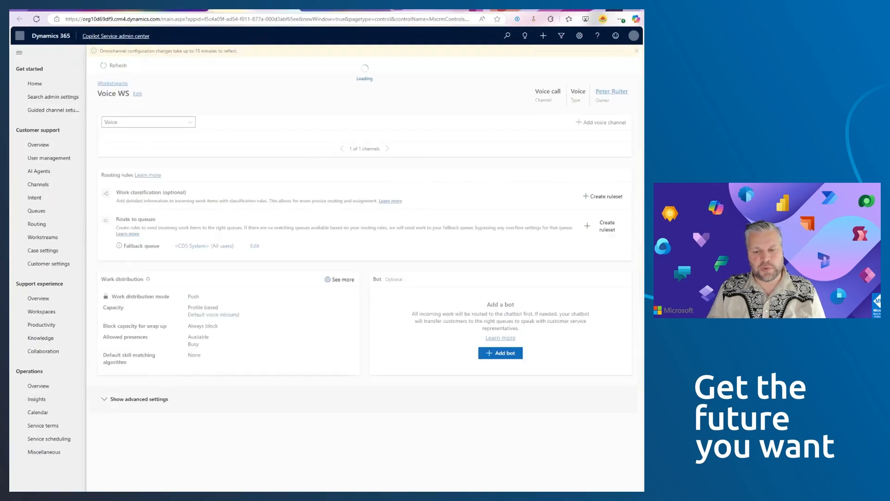
drag(100, 51, 253, 55)
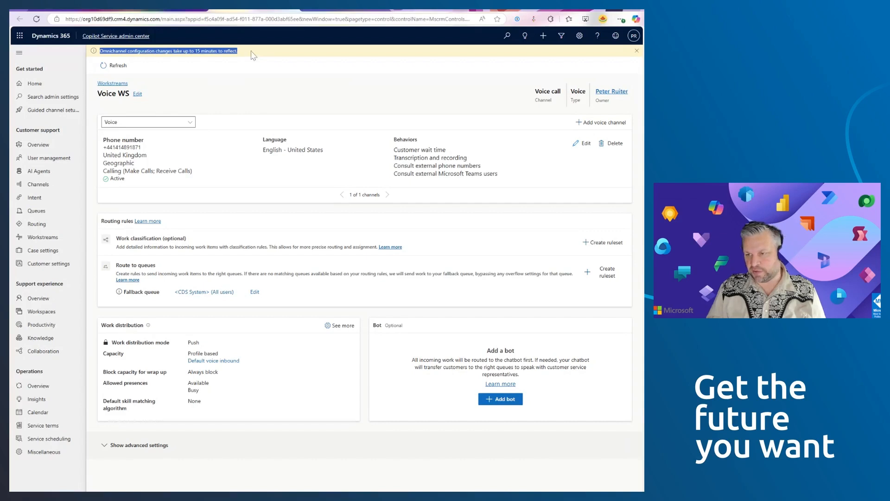
click(211, 89)
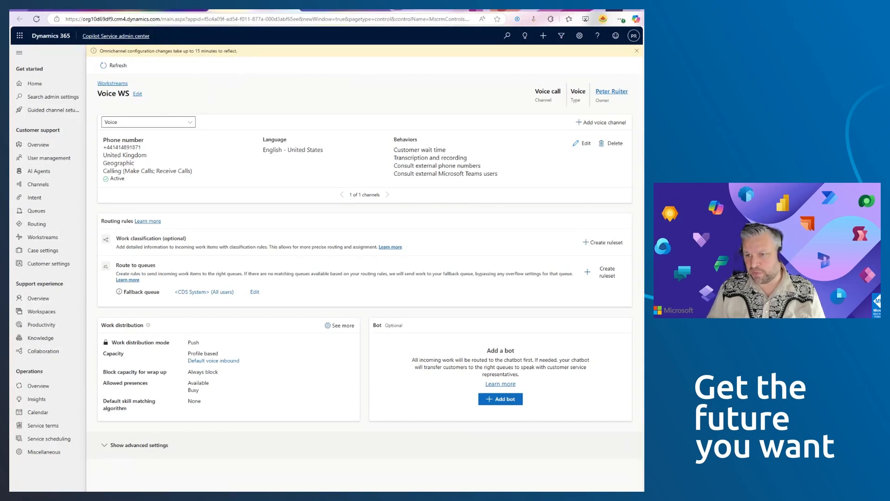
Review the voice channel's phone number details in the Voice WS workstream and check which channels are available for selection.
drag(158, 151, 106, 145)
click(160, 158)
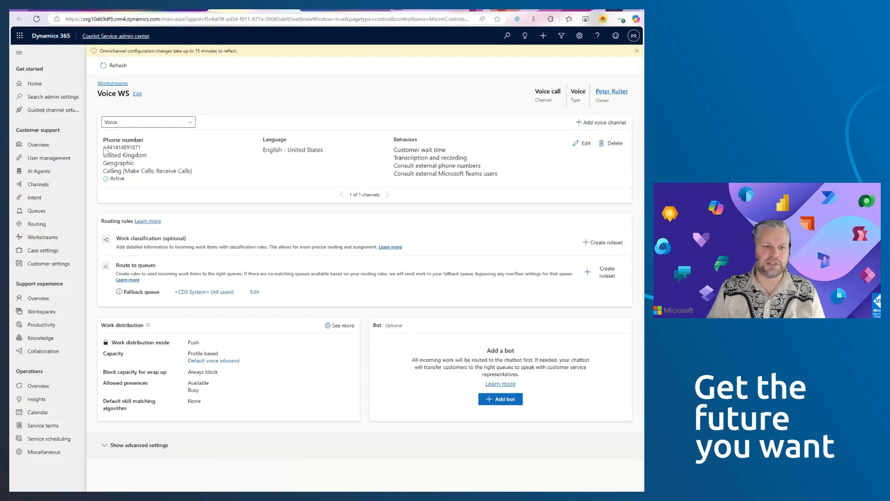
drag(104, 147, 144, 154)
click(165, 158)
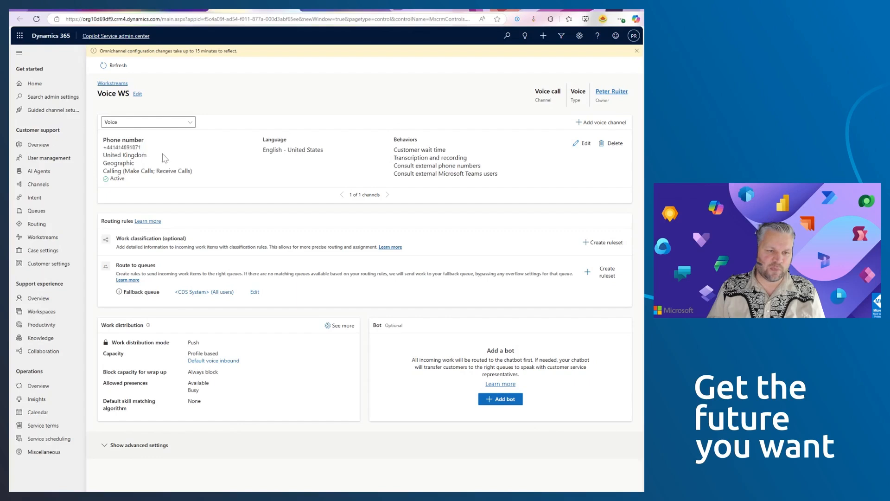
click(181, 124)
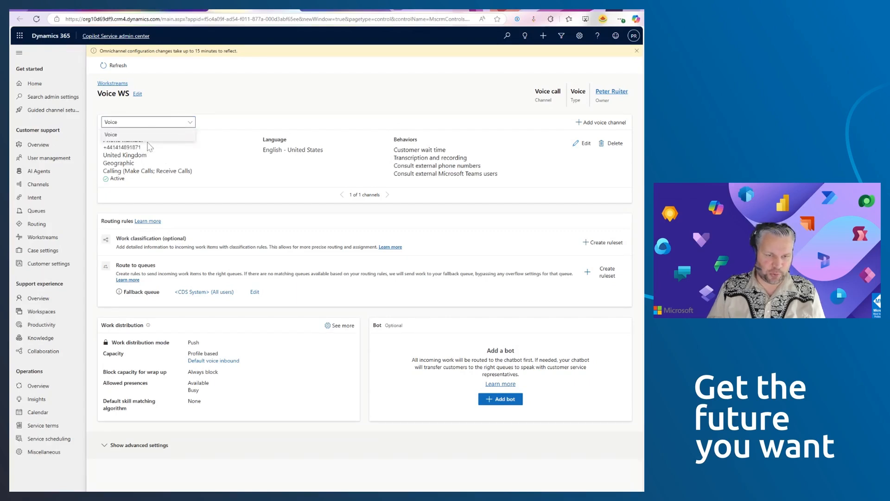
click(248, 184)
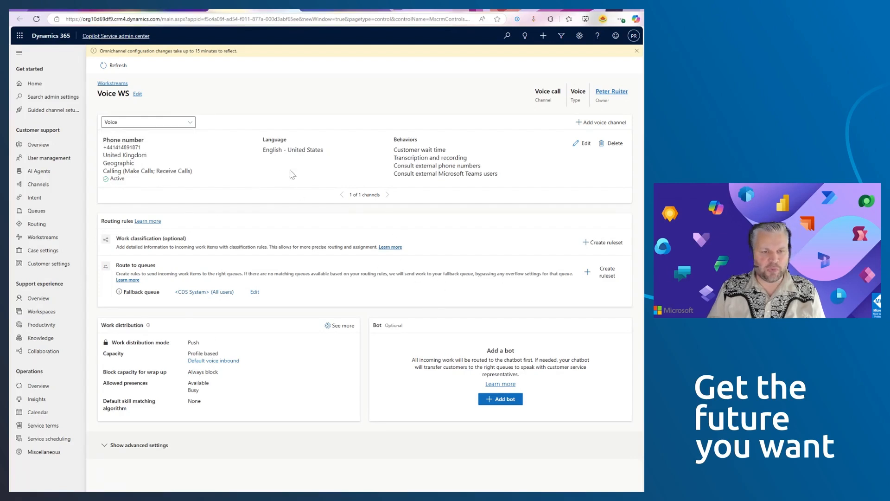
click(140, 123)
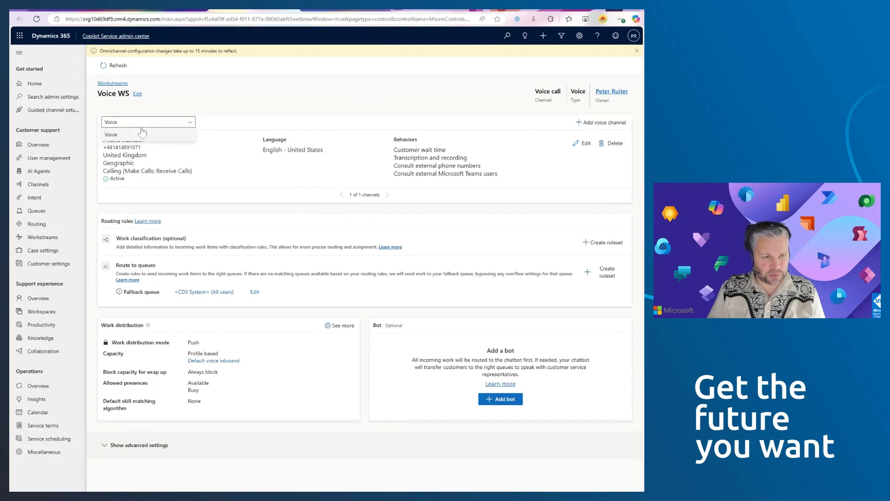
click(147, 160)
drag(103, 140, 202, 182)
click(256, 187)
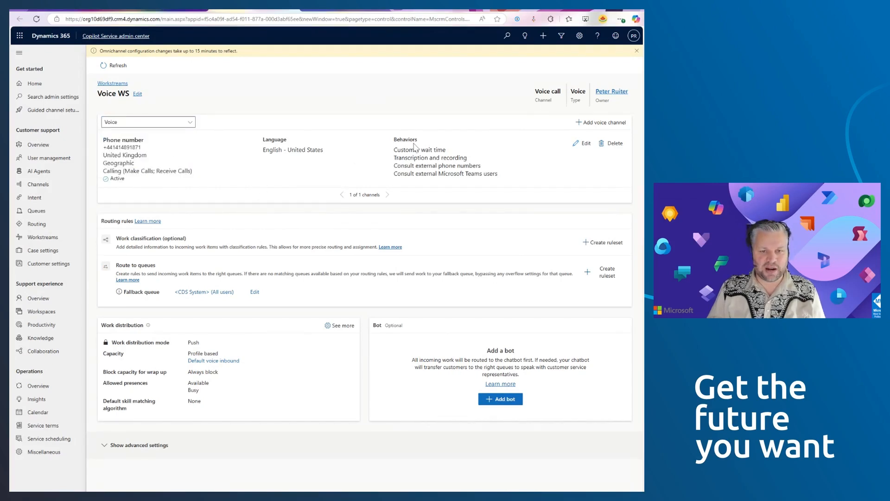